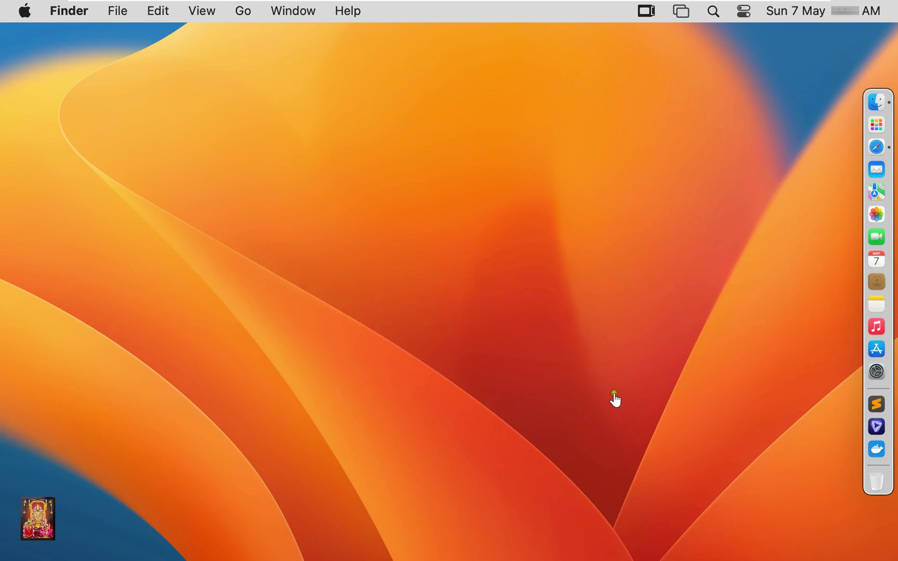
# Launch Safari from the Dock so its Favourites start page shows
pyautogui.click(876, 148)
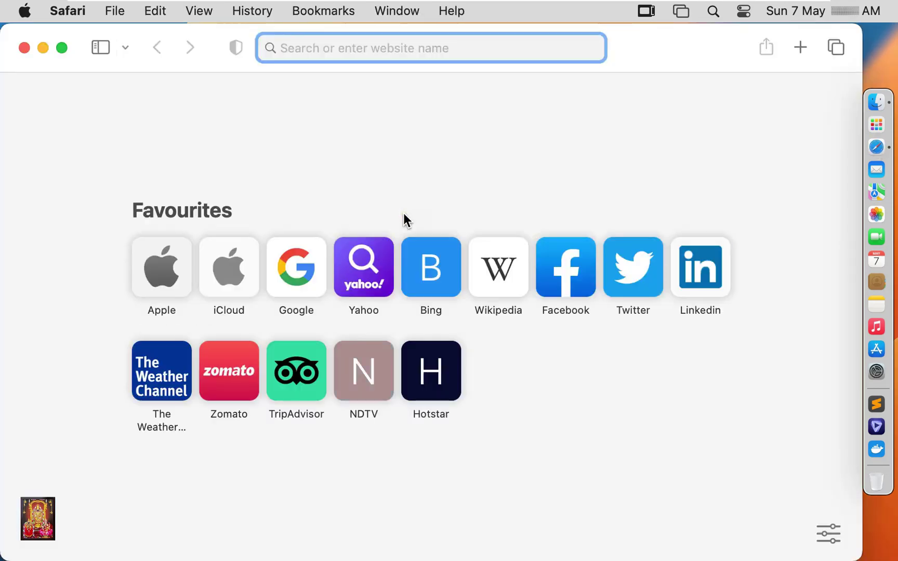
# Search Google for 'download visual code for mac'
pyautogui.click(289, 208)
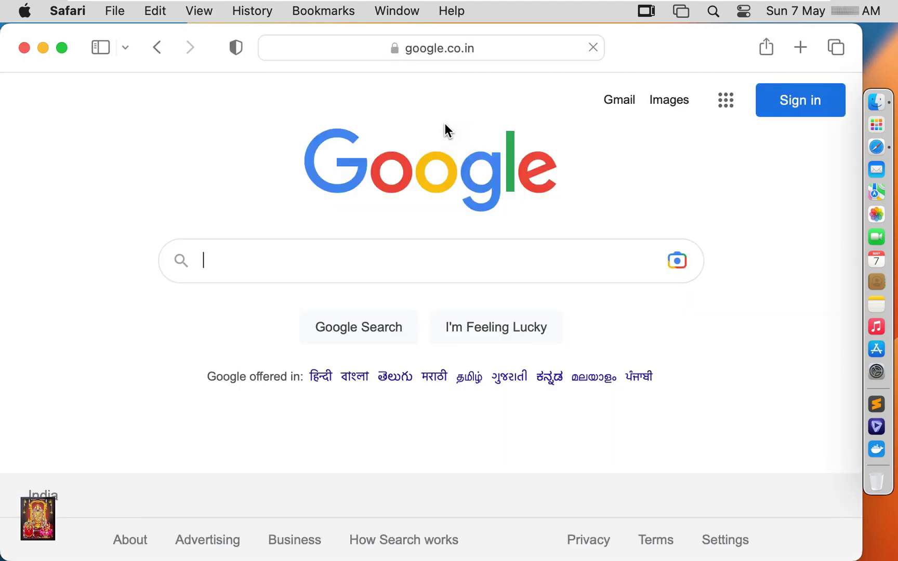
pyautogui.write('down')
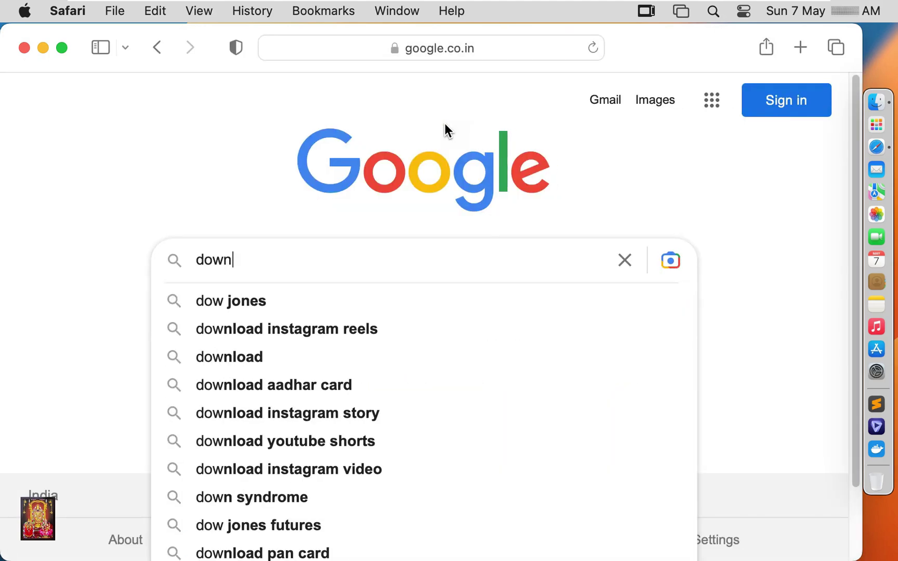
pyautogui.write('load visual code for mac')
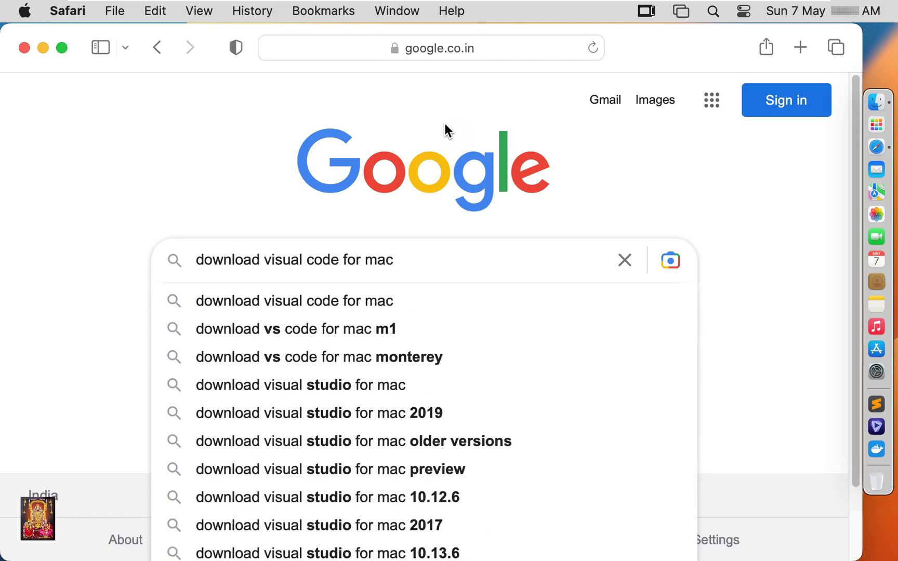
pyautogui.press('Return')
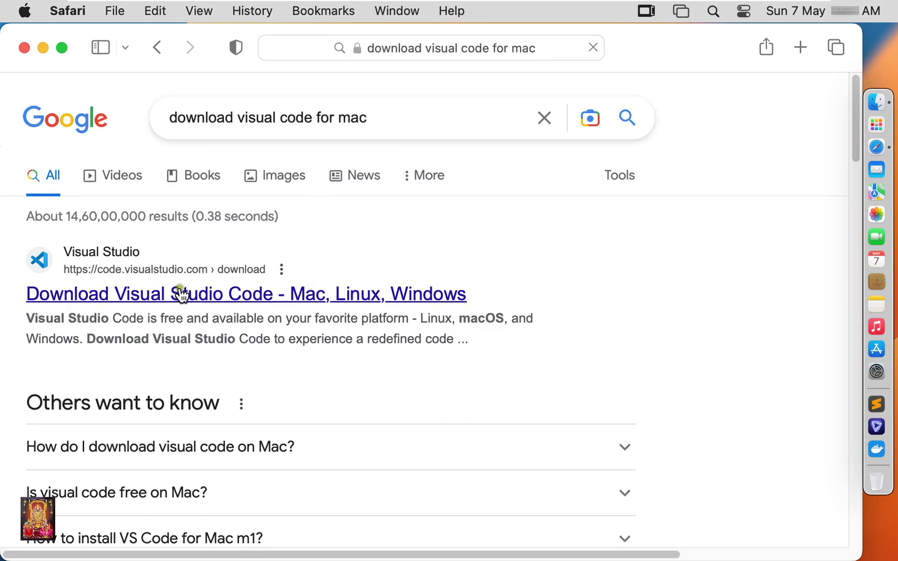
# Open the official Visual Studio Code download page and start the Mac download
pyautogui.click(140, 287)
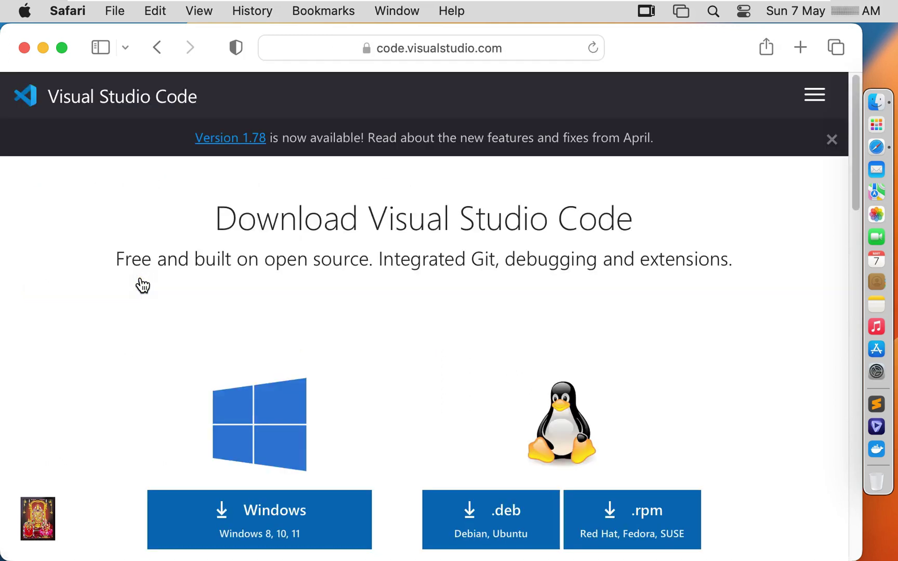
pyautogui.scroll(-1, 636, 379)
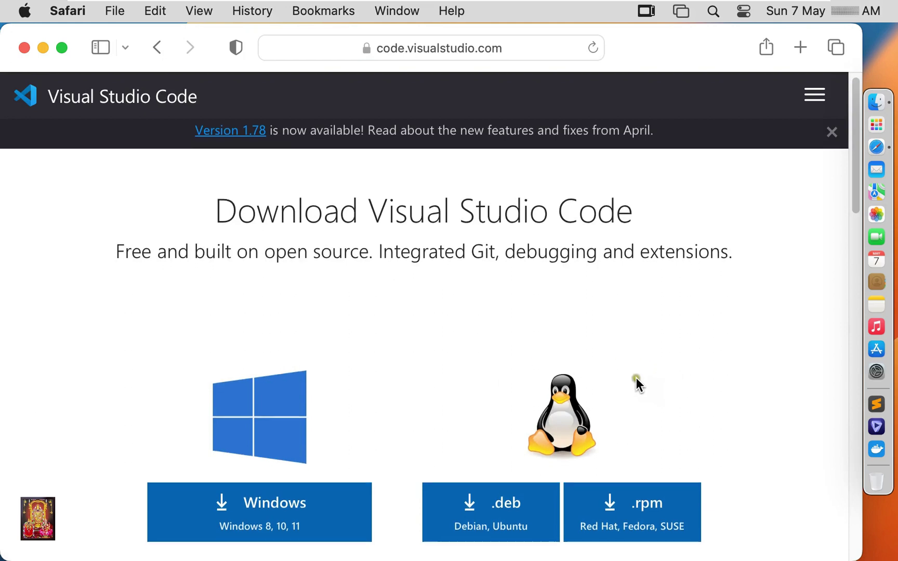
pyautogui.scroll(-5, 632, 348)
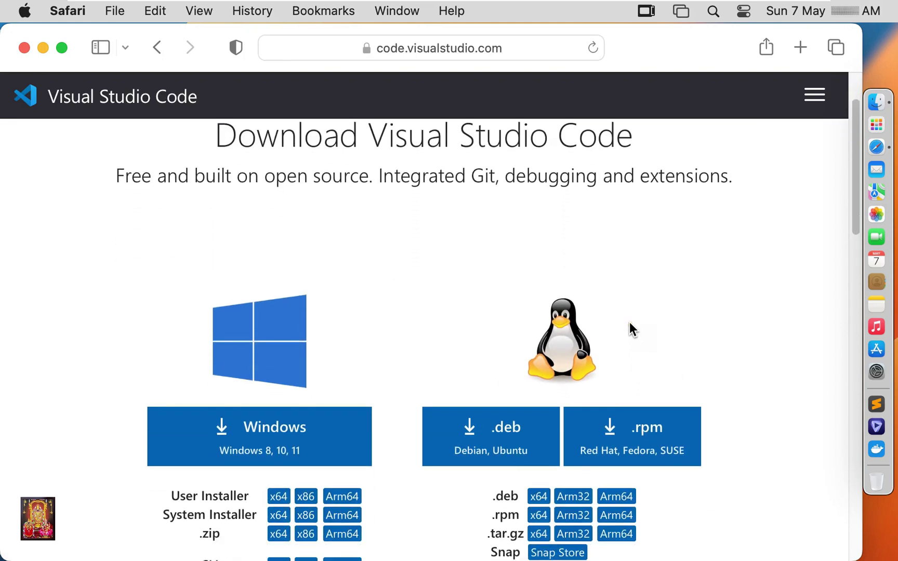
pyautogui.scroll(-20, 479, 287)
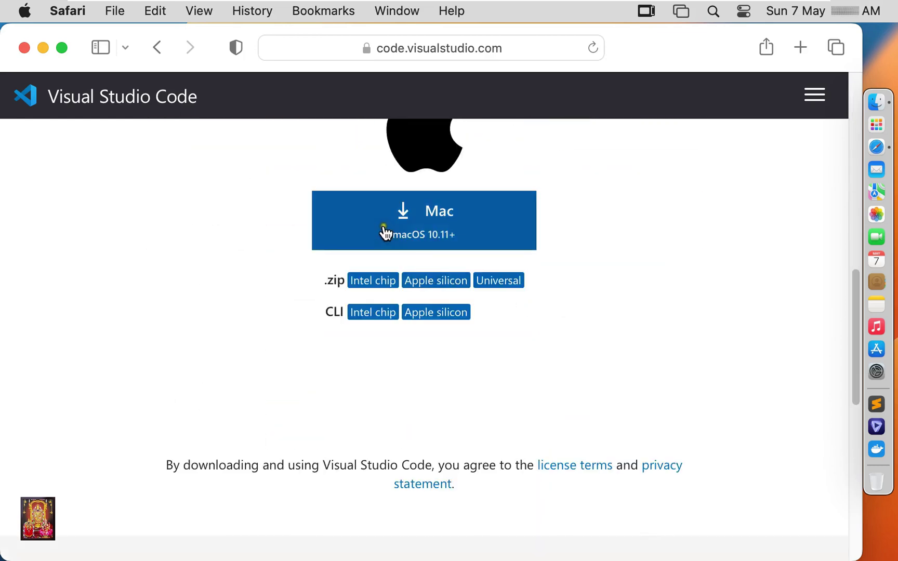
pyautogui.click(436, 213)
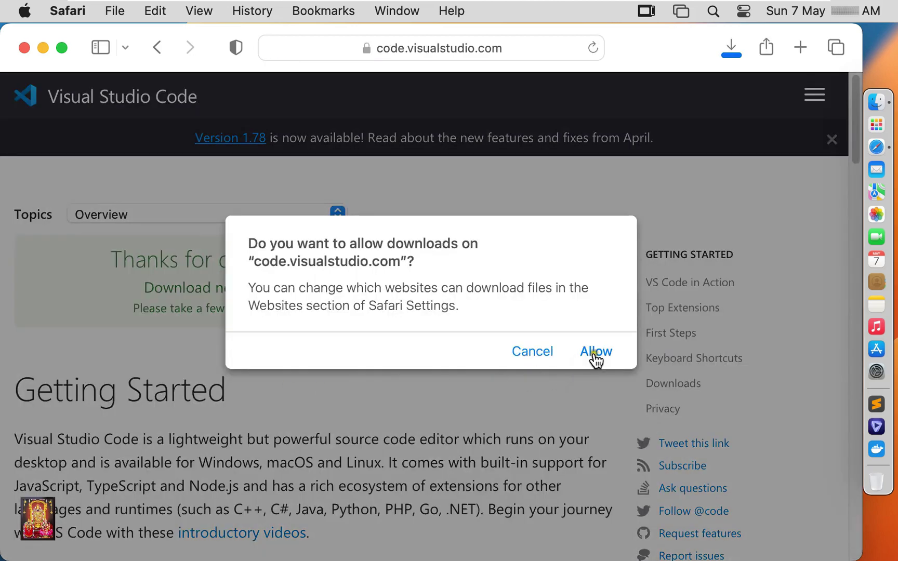
# Allow downloads from code.visualstudio.com, check the finished VSCode-darwin-universal.zip, and close Safari
pyautogui.click(595, 353)
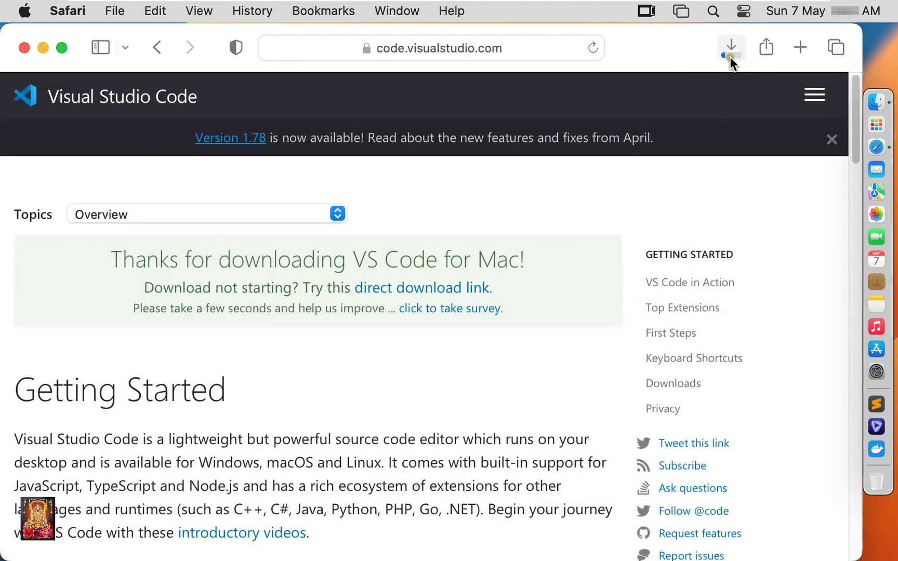
pyautogui.click(730, 56)
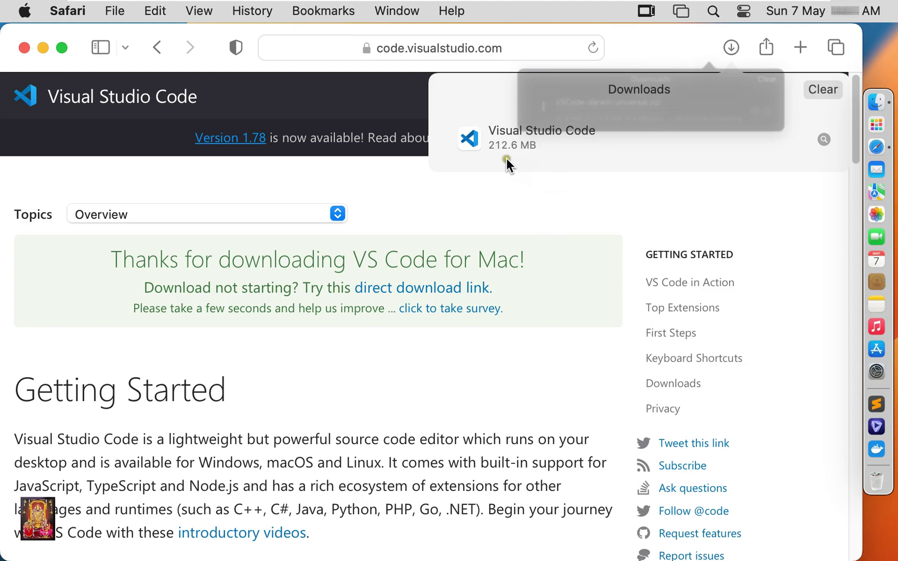
pyautogui.click(21, 46)
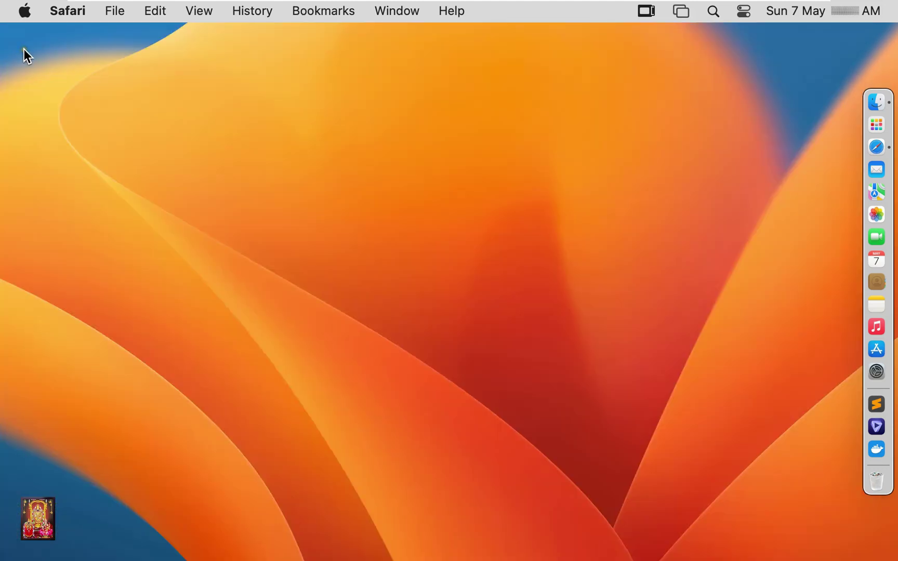
# Open the Visual Studio Code app from the Finder Downloads folder, then close Finder
pyautogui.click(876, 102)
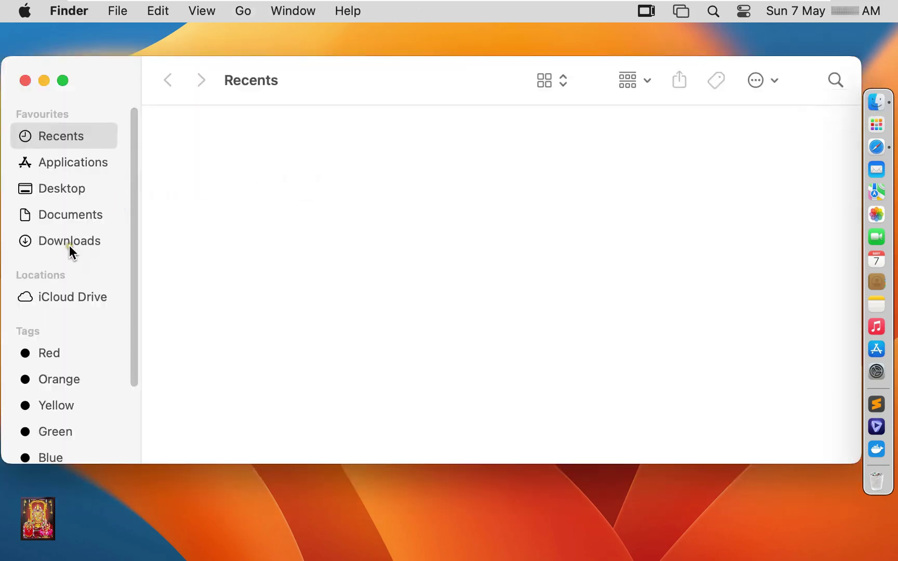
pyautogui.click(70, 246)
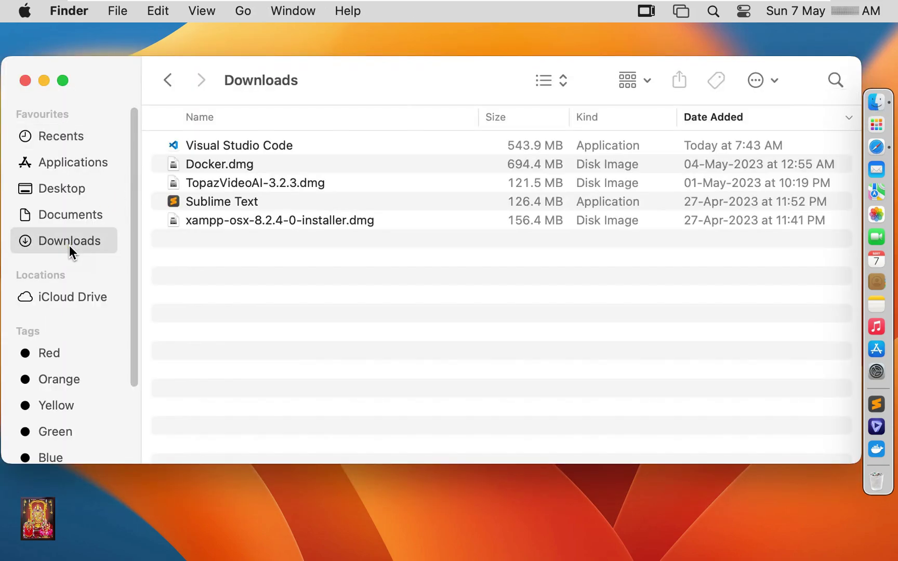
pyautogui.click(229, 146)
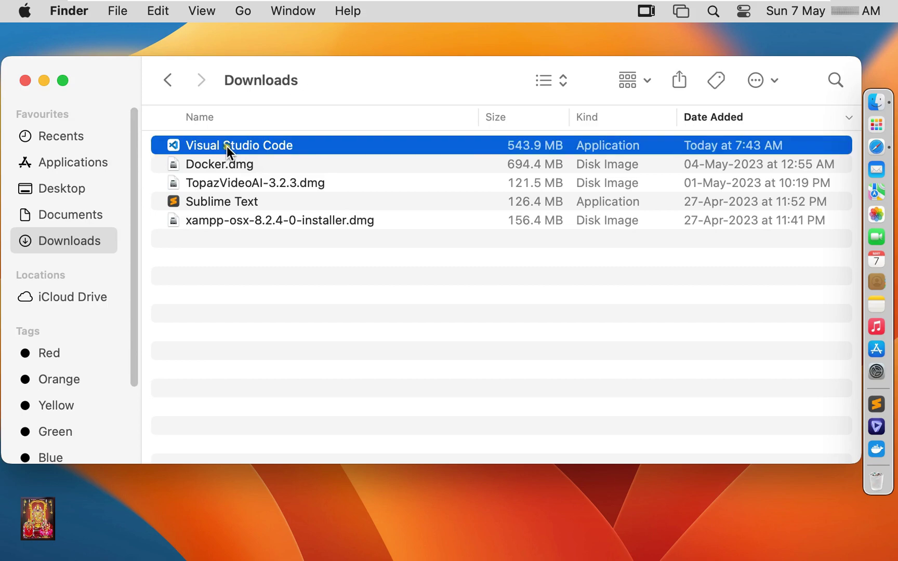
pyautogui.rightClick(282, 145)
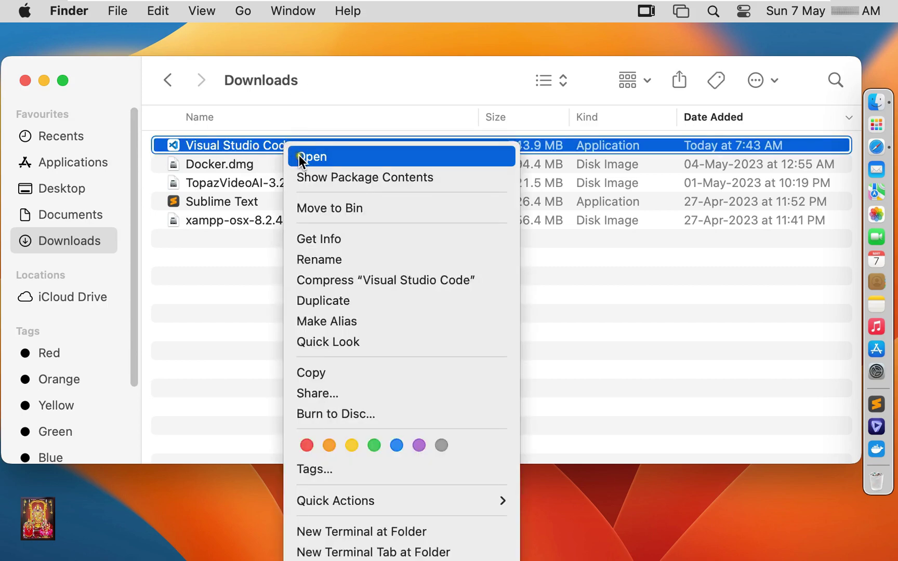
pyautogui.click(301, 156)
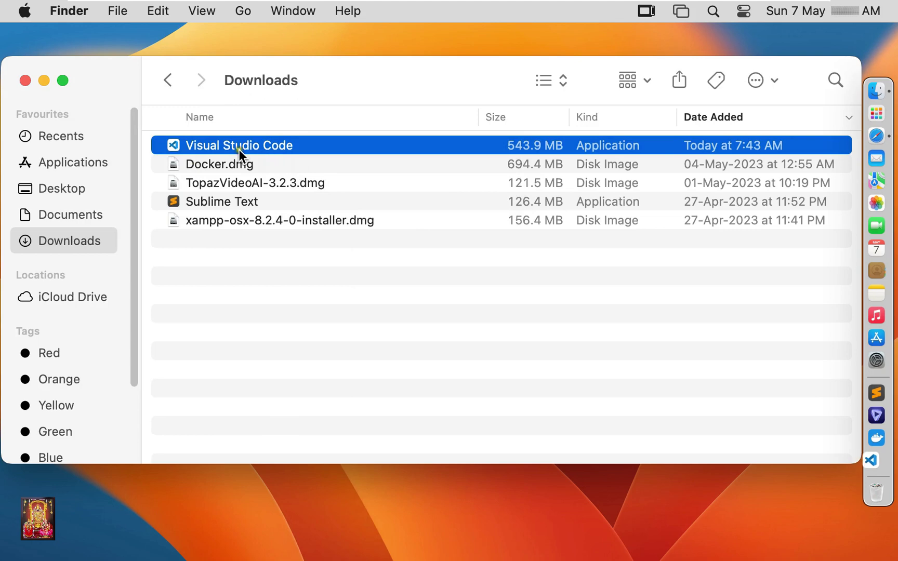
pyautogui.click(25, 81)
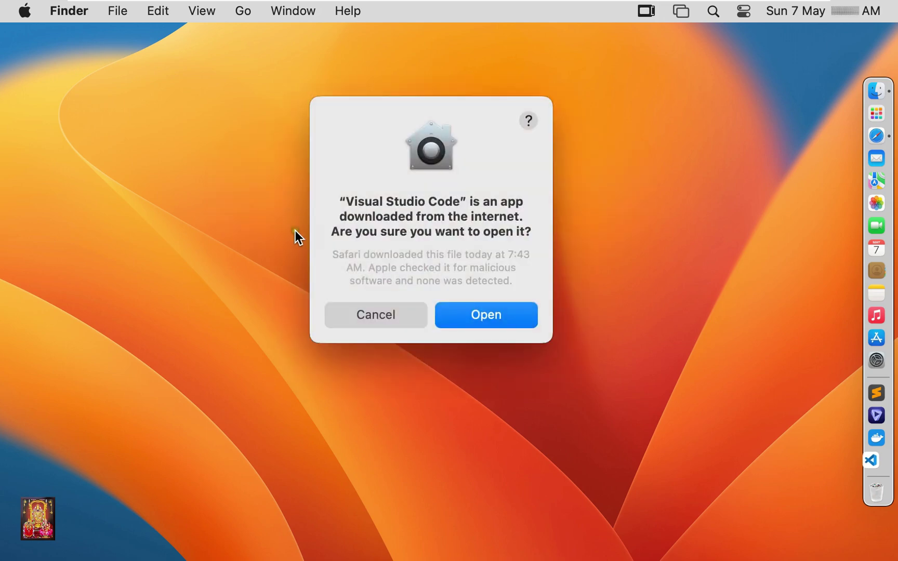
# Confirm opening the downloaded app and mark the Get Started walkthrough done
pyautogui.click(481, 313)
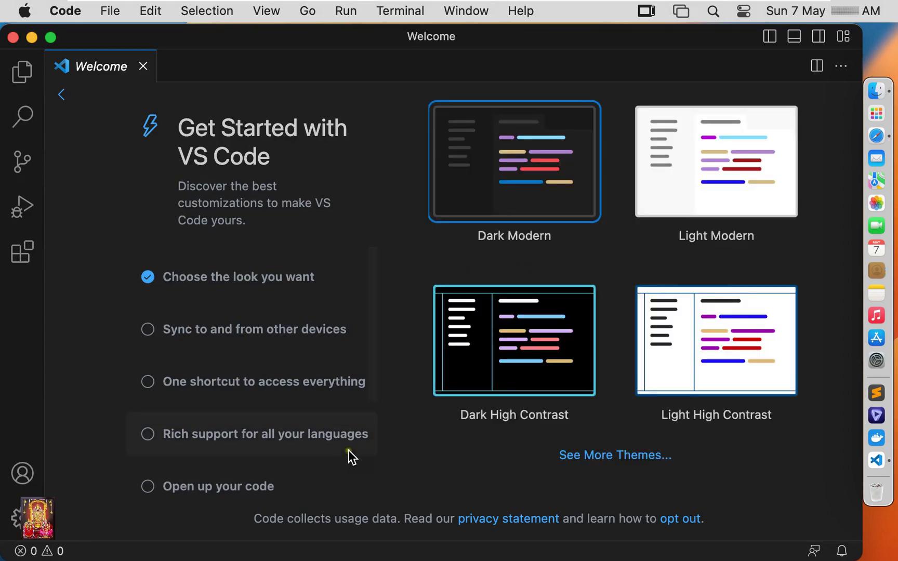
pyautogui.scroll(-3, 351, 450)
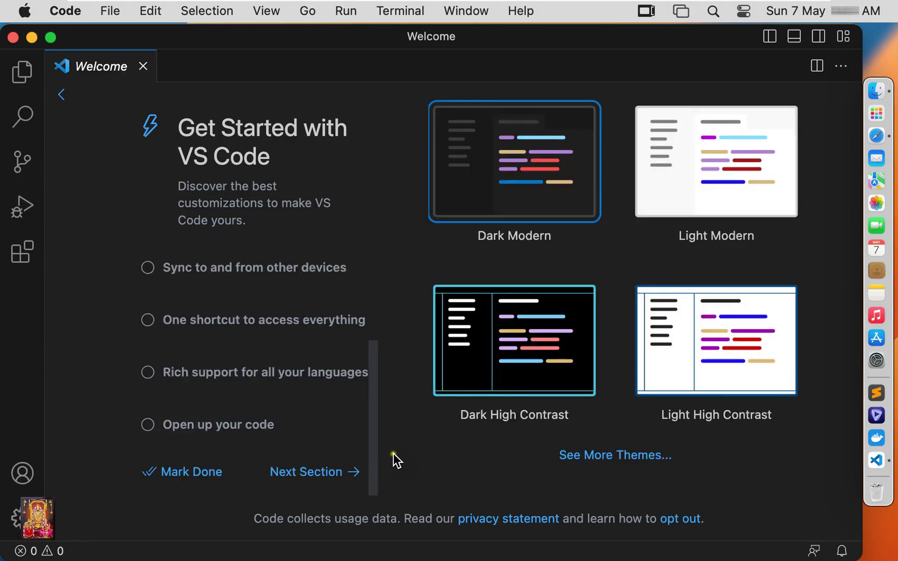
pyautogui.click(207, 472)
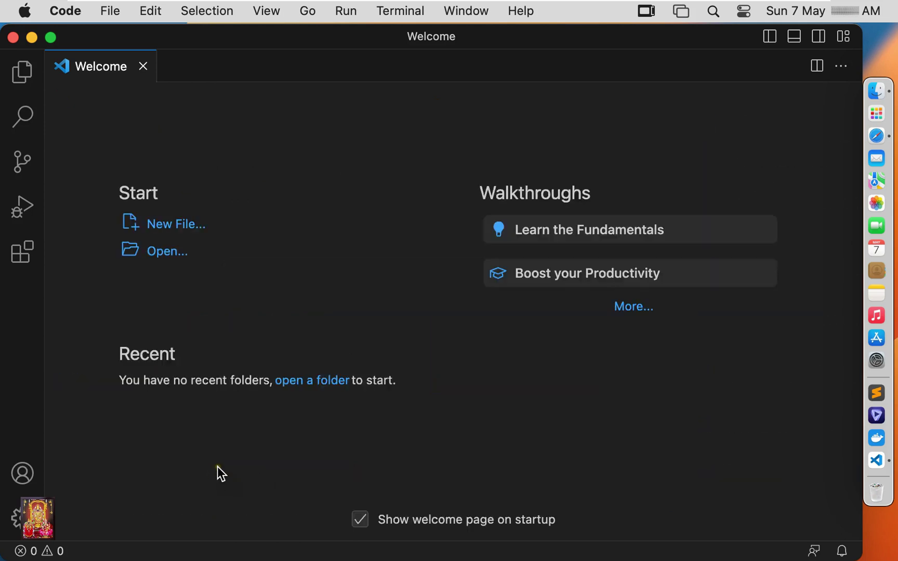
pyautogui.press('super+Tab')
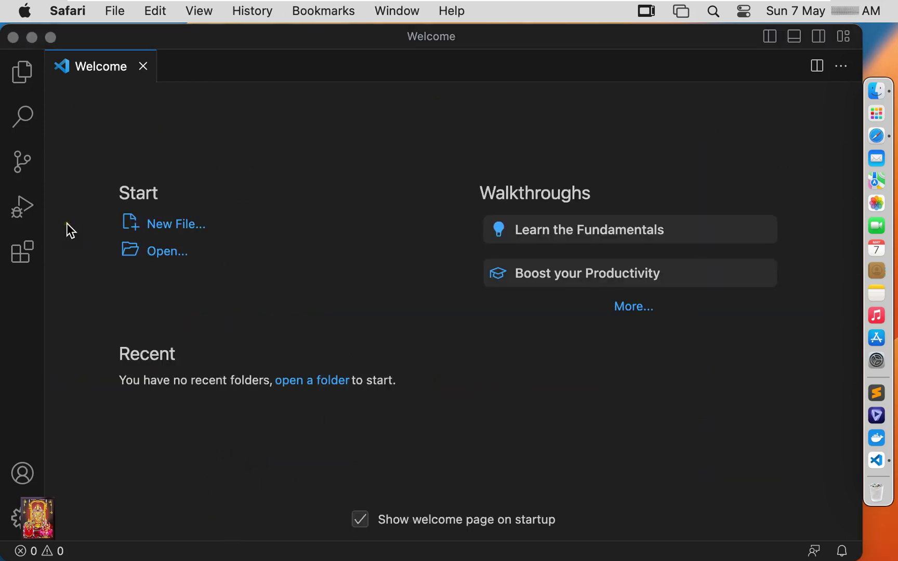
# Search the Extensions view for 'python' and install the Python extension with Pylance
pyautogui.click(19, 259)
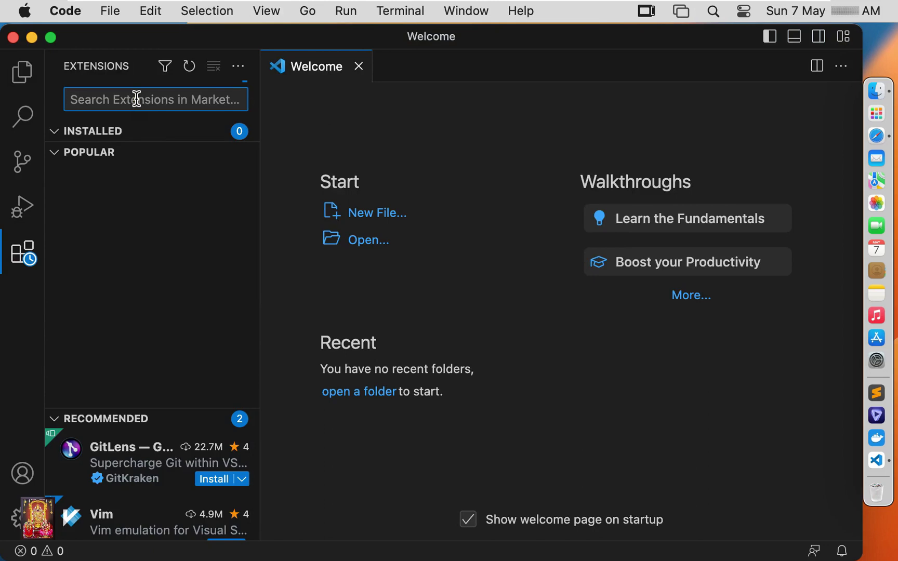
pyautogui.write('python')
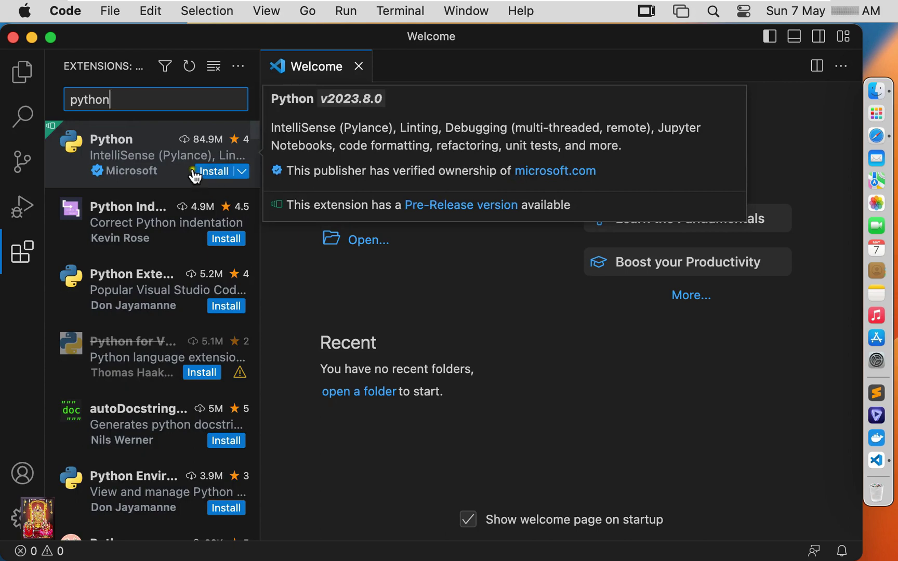
pyautogui.click(119, 169)
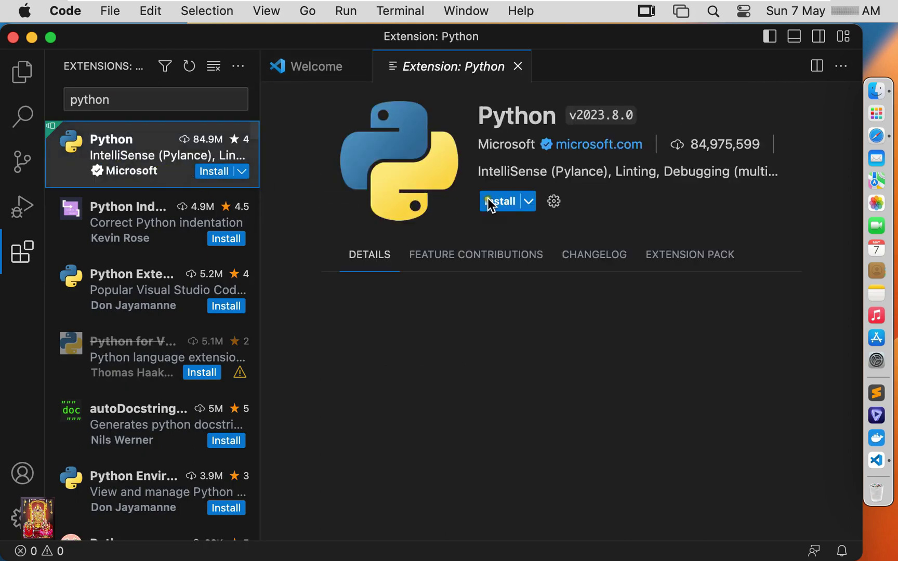
pyautogui.click(497, 203)
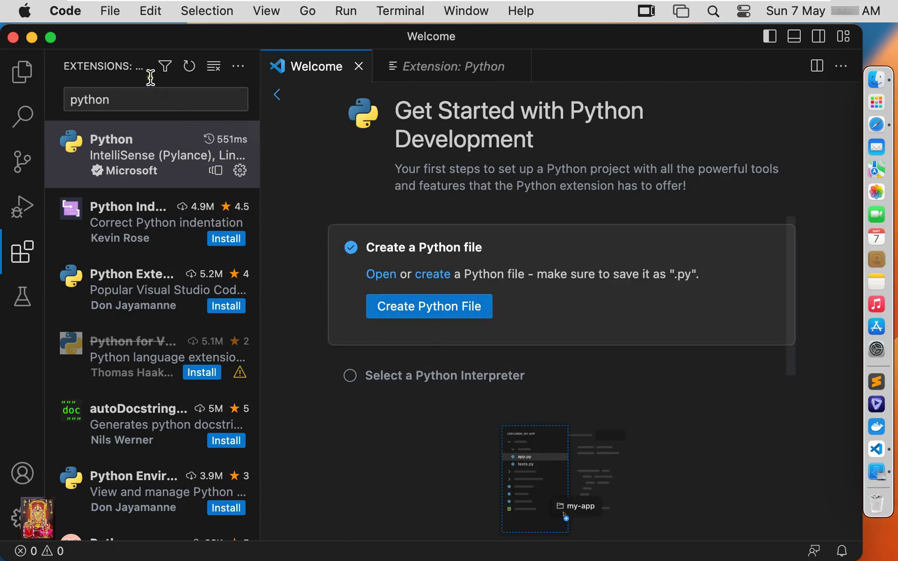
# Replace the extension search text with 'live server'
pyautogui.moveTo(120, 102); pyautogui.dragTo(70, 102)
pyautogui.press('BackSpace')
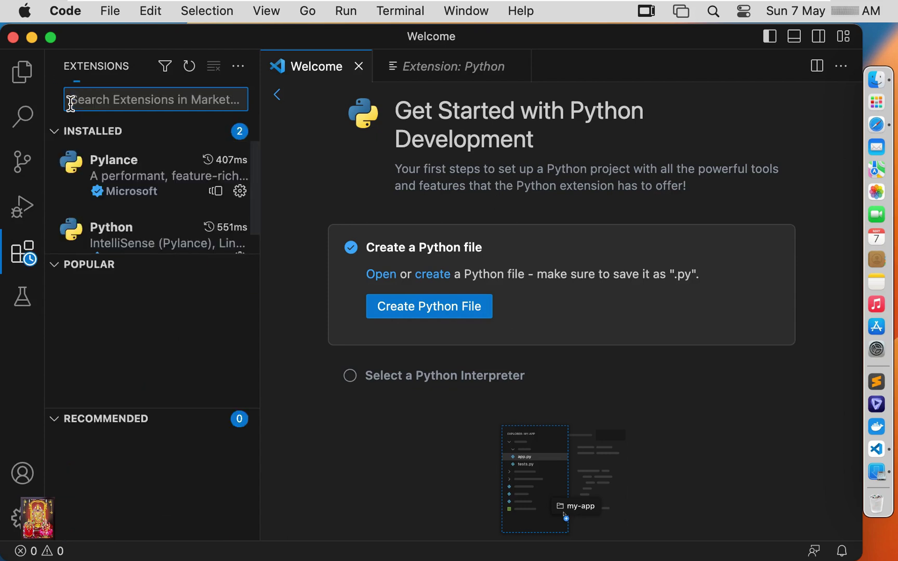
pyautogui.write('live server')
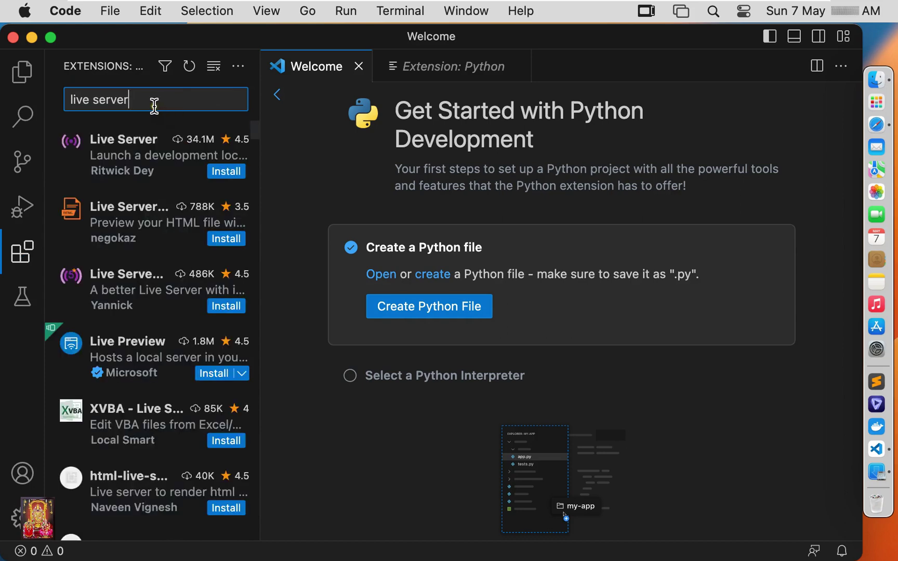
# Install the Live Server extension v5.7.9 from its details page
pyautogui.click(133, 164)
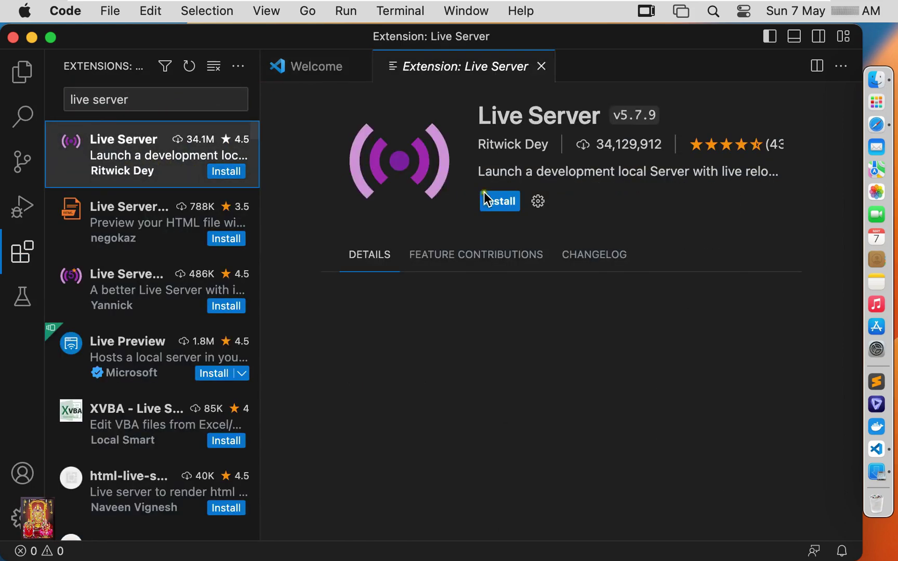
pyautogui.click(494, 203)
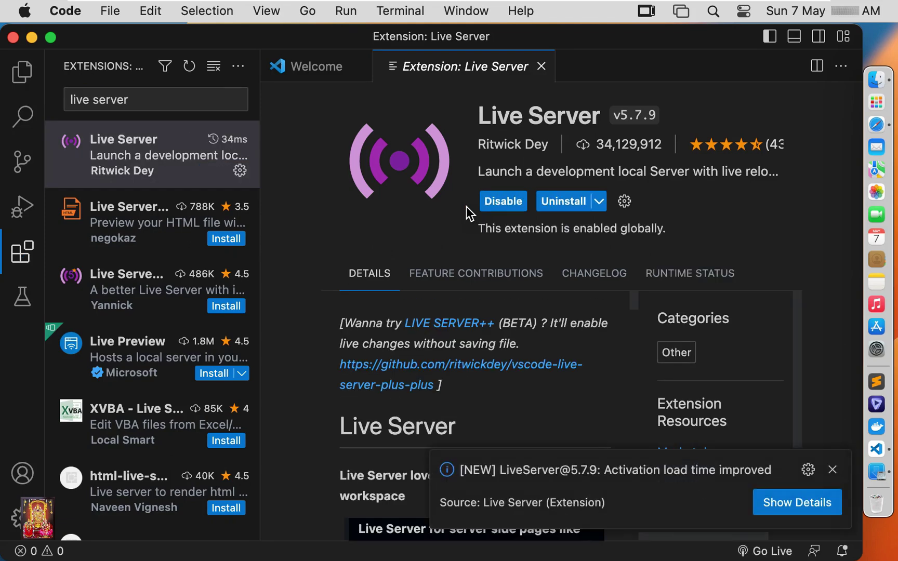
pyautogui.click(136, 99)
pyautogui.moveTo(122, 100); pyautogui.dragTo(66, 99)
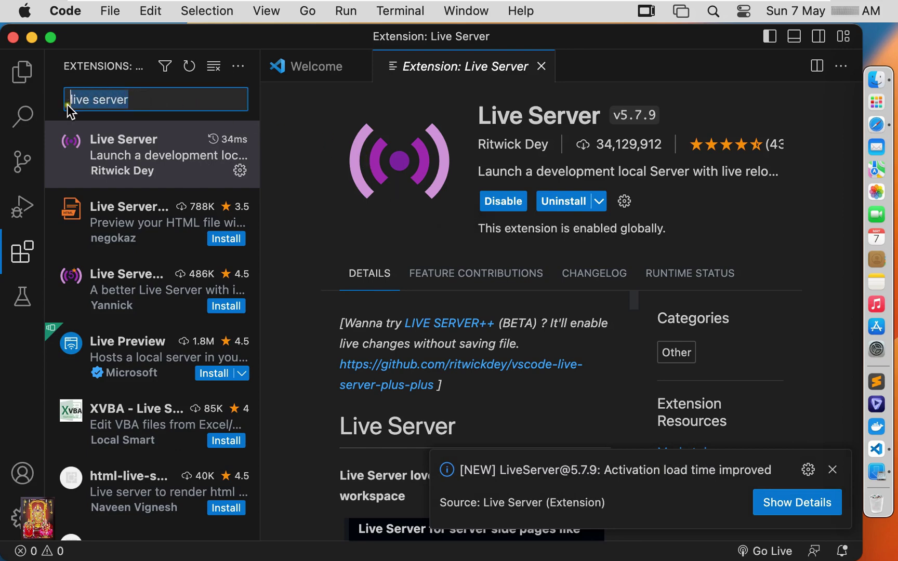
# Search extensions for 'meter' and install Style Meter v1.0.1
pyautogui.press('BackSpace')
pyautogui.write('met')
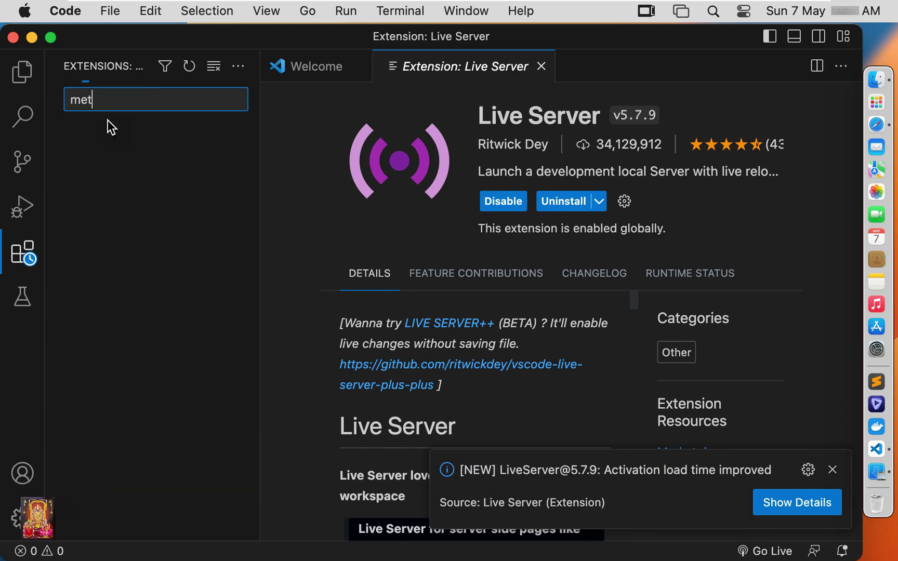
pyautogui.write('er')
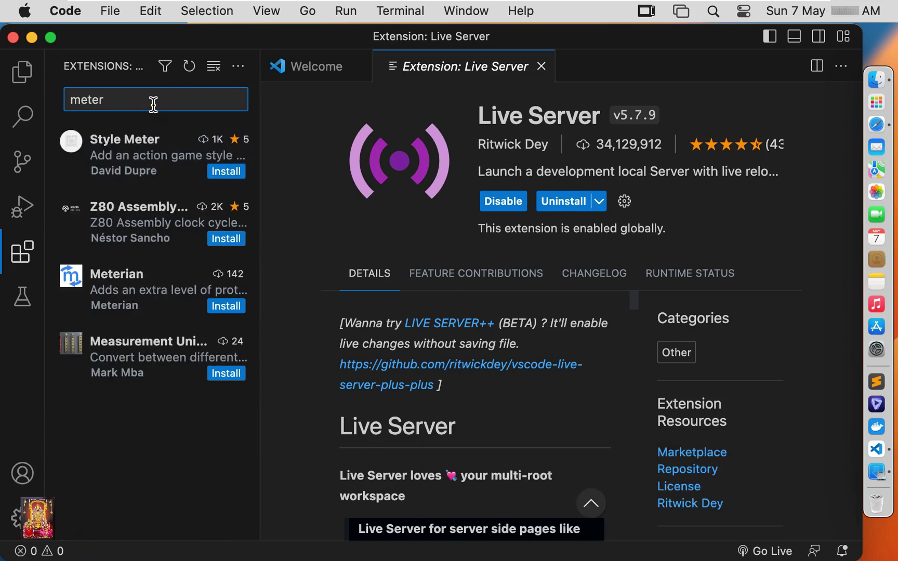
pyautogui.click(170, 158)
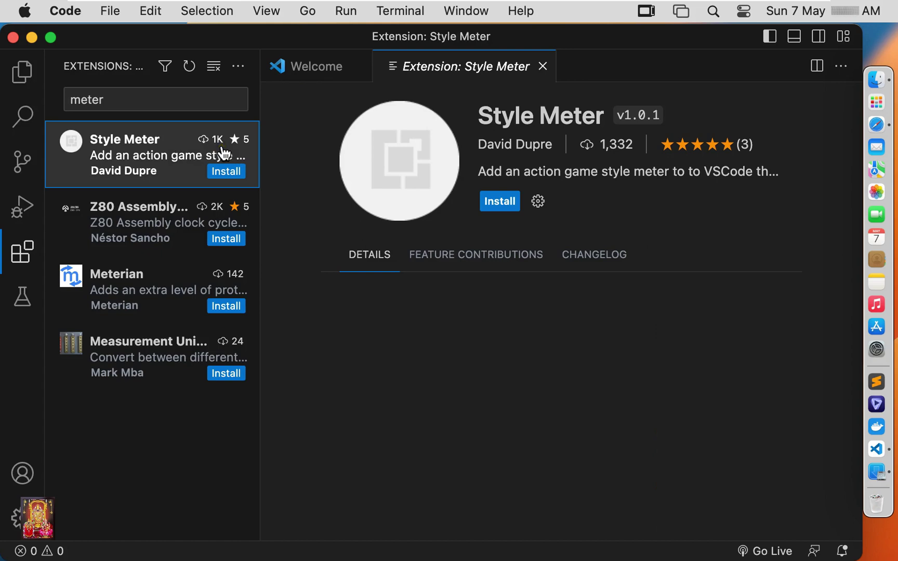
pyautogui.click(500, 203)
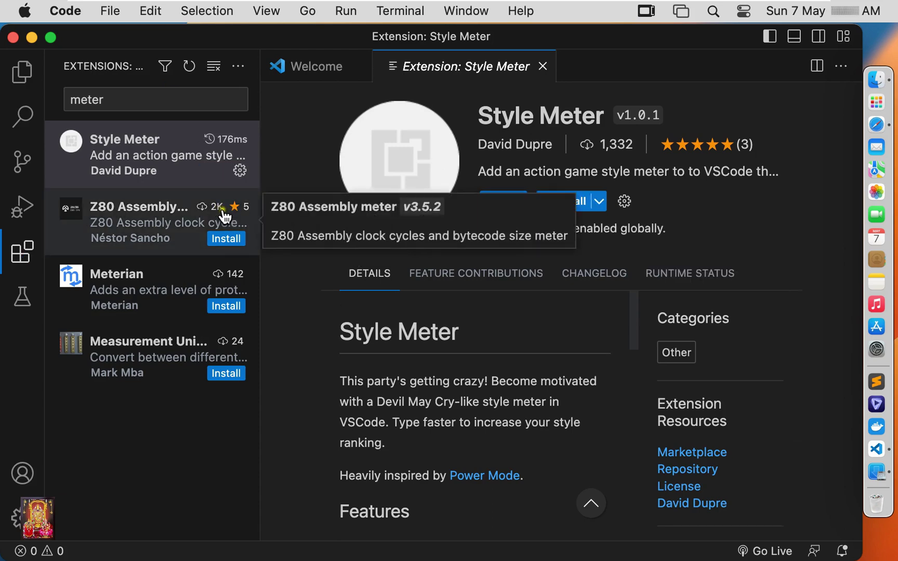
# Create a new 'HTML' folder in Documents and open it as the workspace
pyautogui.click(18, 74)
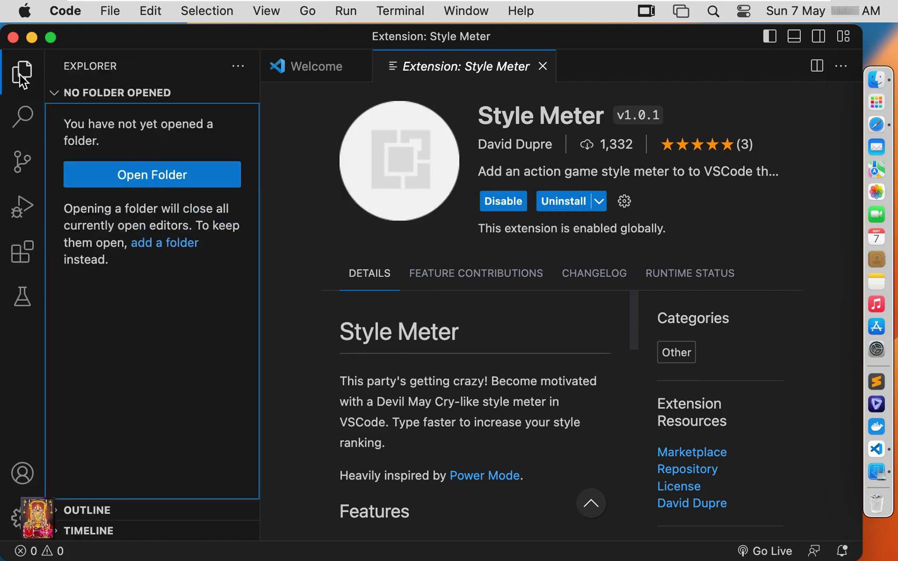
pyautogui.click(161, 176)
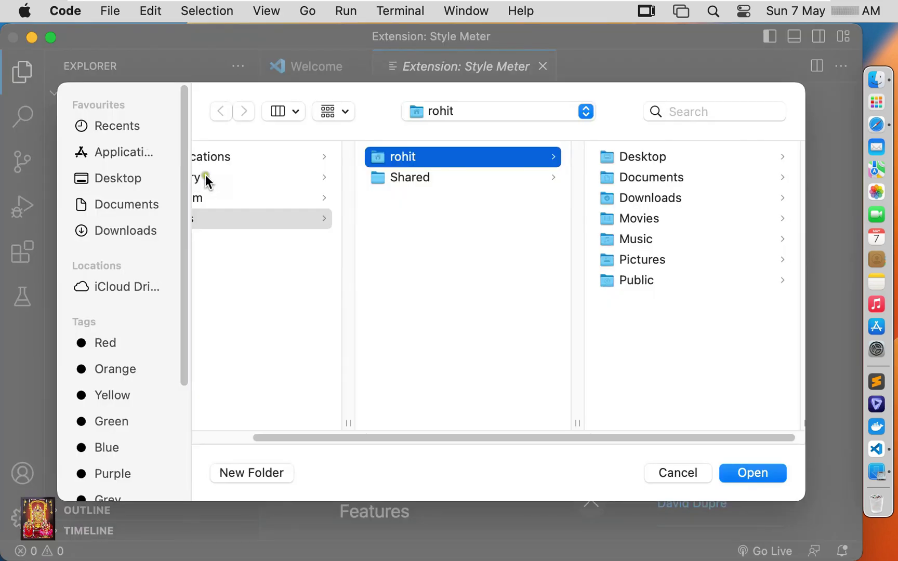
pyautogui.click(647, 182)
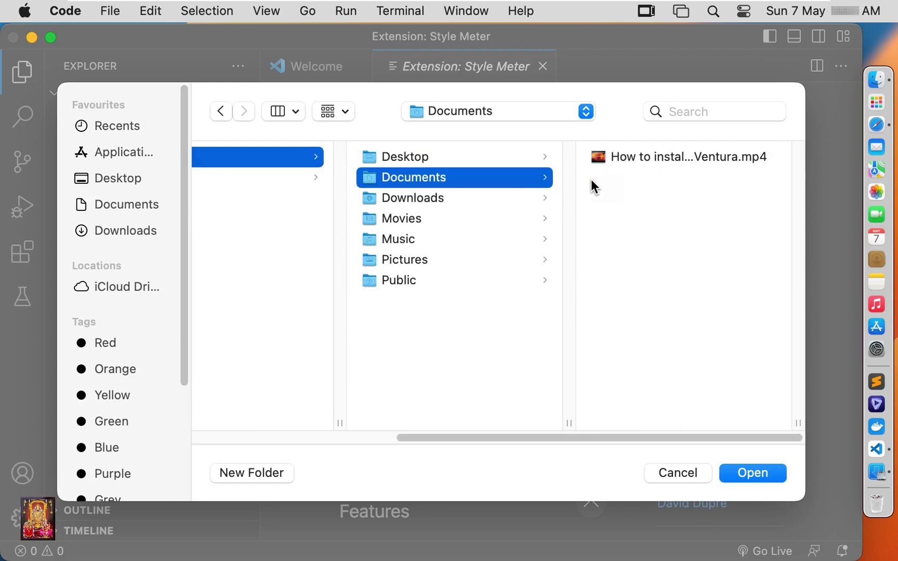
pyautogui.click(239, 472)
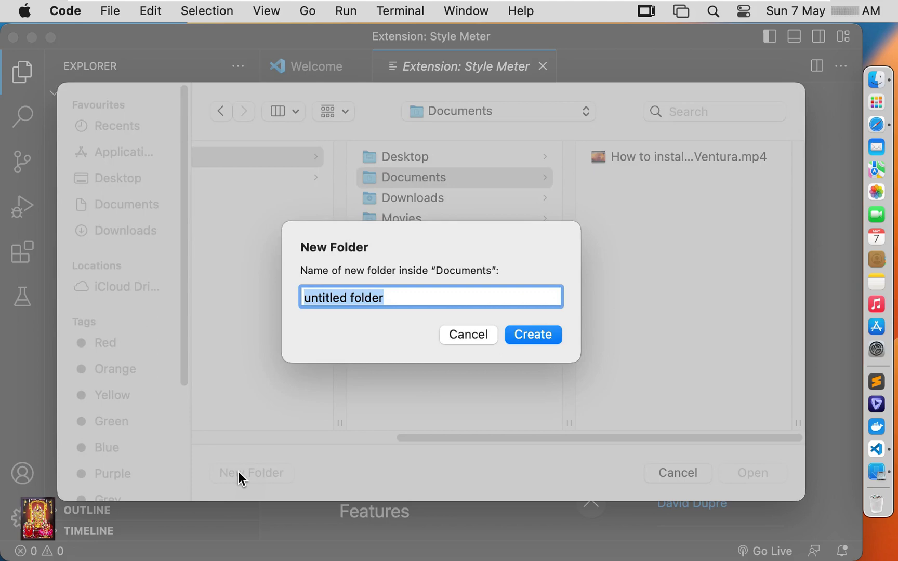
pyautogui.write('HTML')
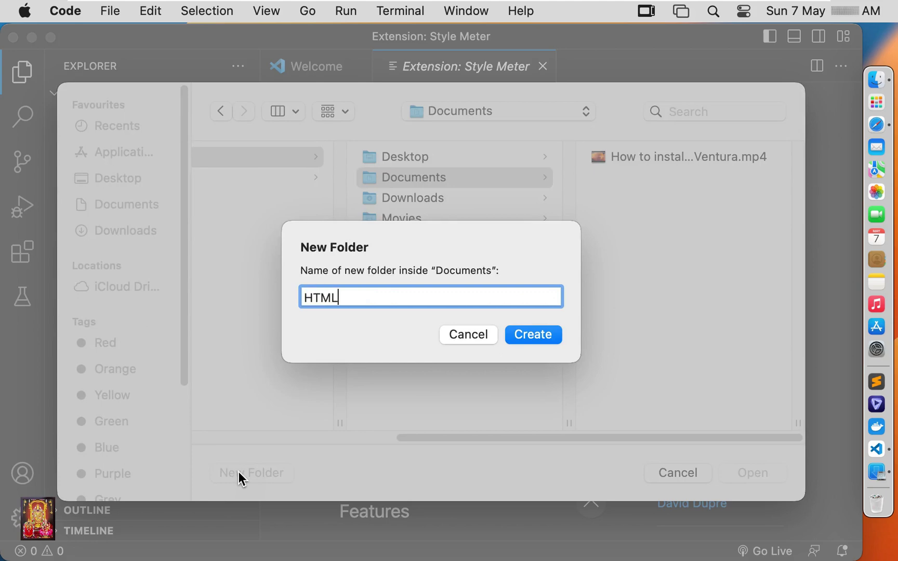
pyautogui.click(516, 344)
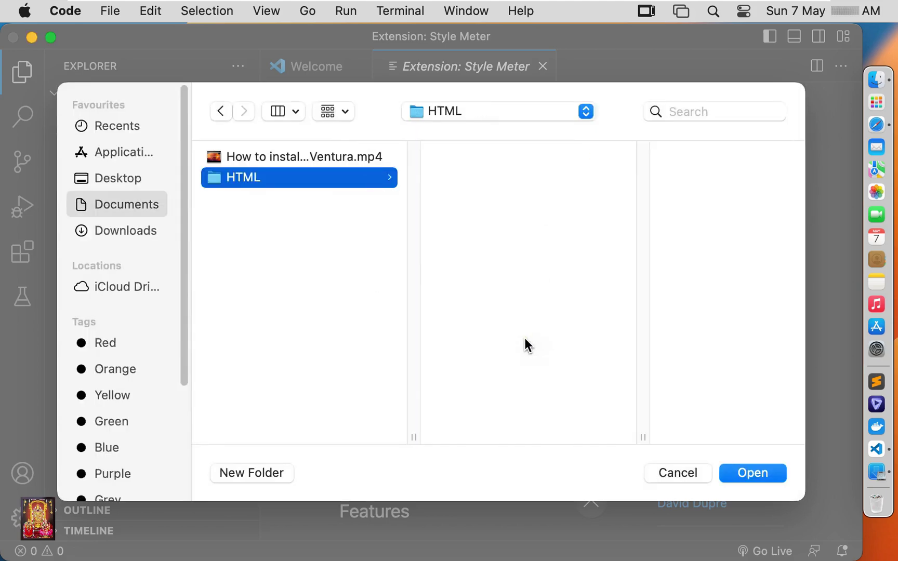
pyautogui.click(762, 479)
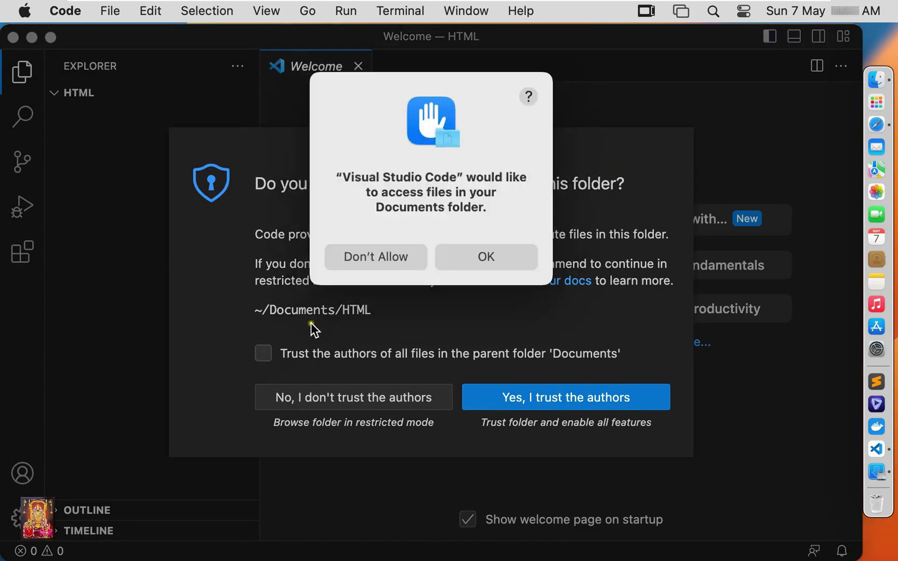
# Allow Documents access and trust the folder's authors, including the parent Documents folder
pyautogui.click(487, 256)
pyautogui.click(271, 352)
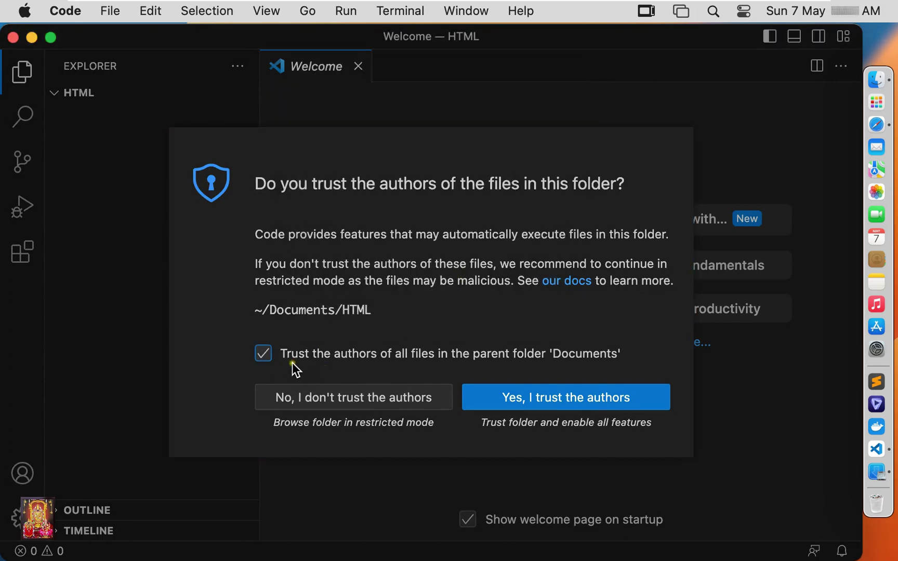
pyautogui.click(579, 404)
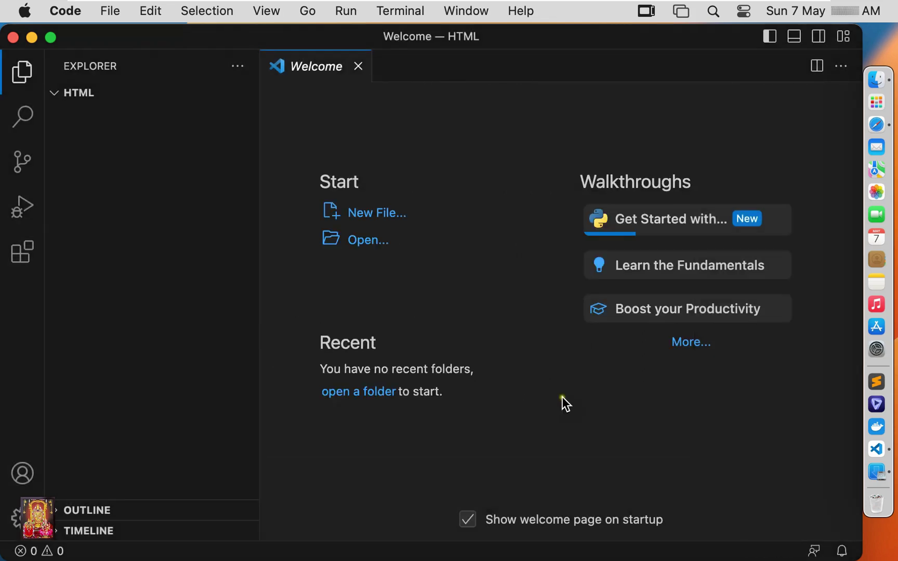
# Add a new file named index.html (lowercase) to the HTML folder
pyautogui.click(174, 112)
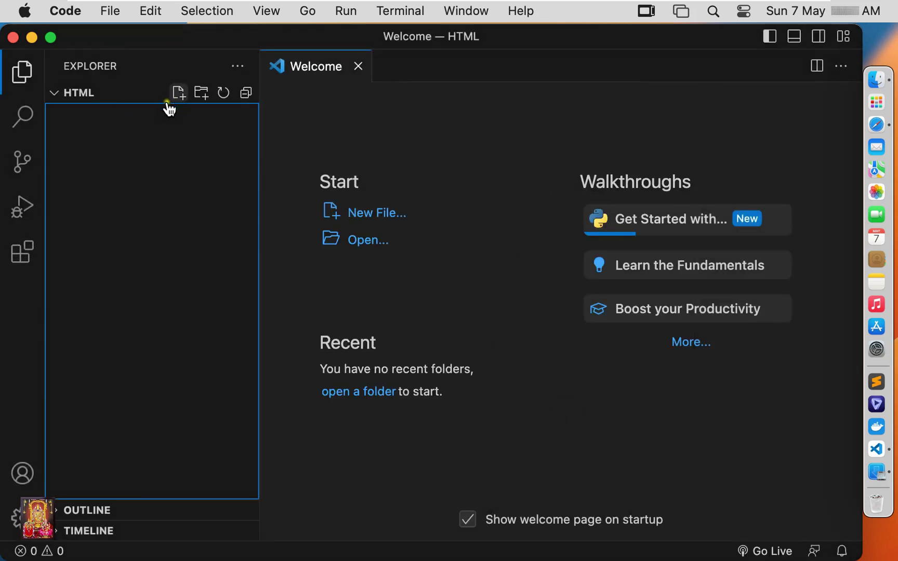
pyautogui.click(179, 93)
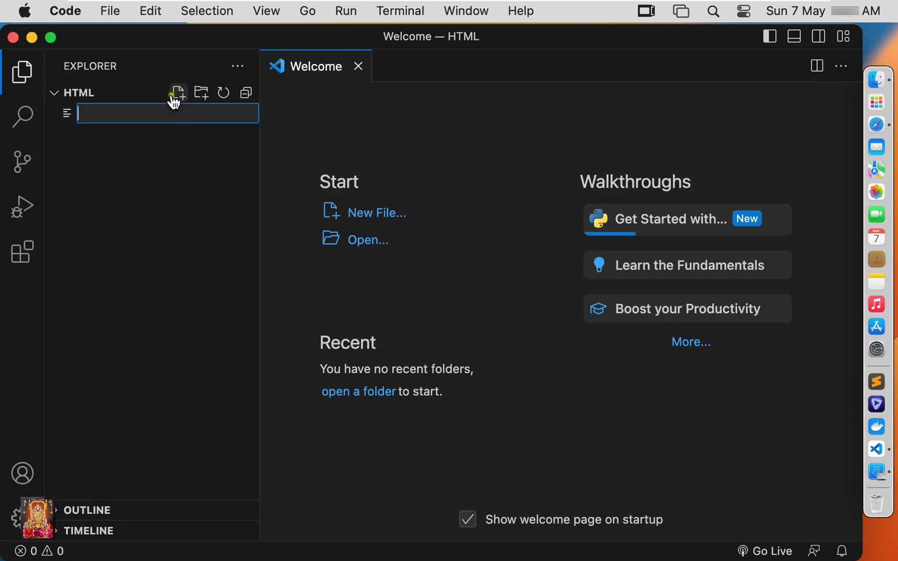
pyautogui.write('IN')
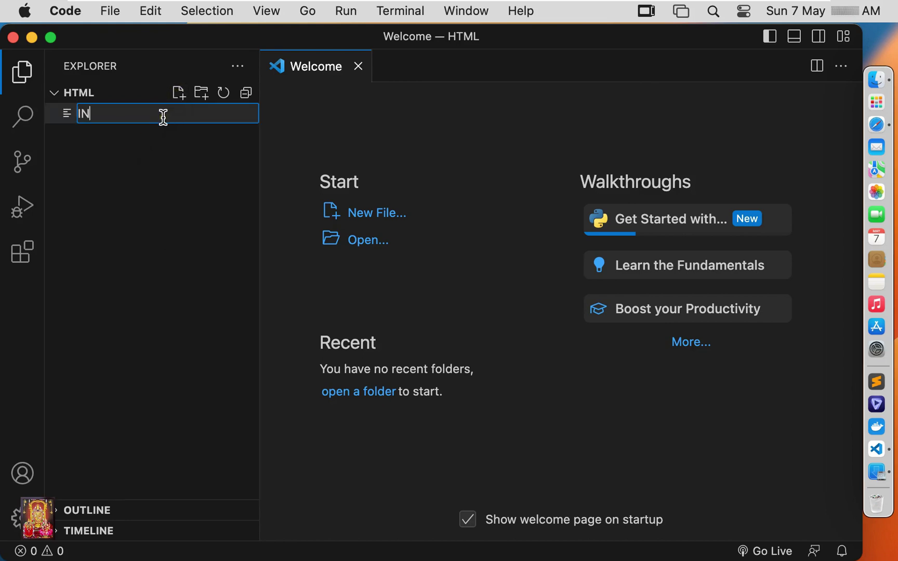
pyautogui.write('DEX.HTML')
pyautogui.press('BackSpace')
pyautogui.press('BackSpace')
pyautogui.press('BackSpace')
pyautogui.press('BackSpace')
pyautogui.press('BackSpace')
pyautogui.press('BackSpace')
pyautogui.press('BackSpace')
pyautogui.press('BackSpace')
pyautogui.press('BackSpace')
pyautogui.press('BackSpace')
pyautogui.write('index.html')
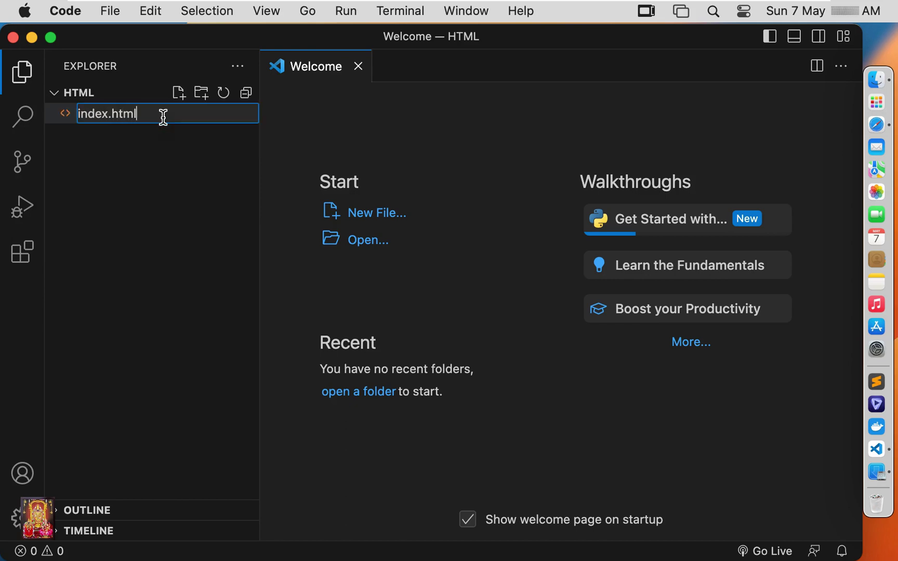
pyautogui.press('Return')
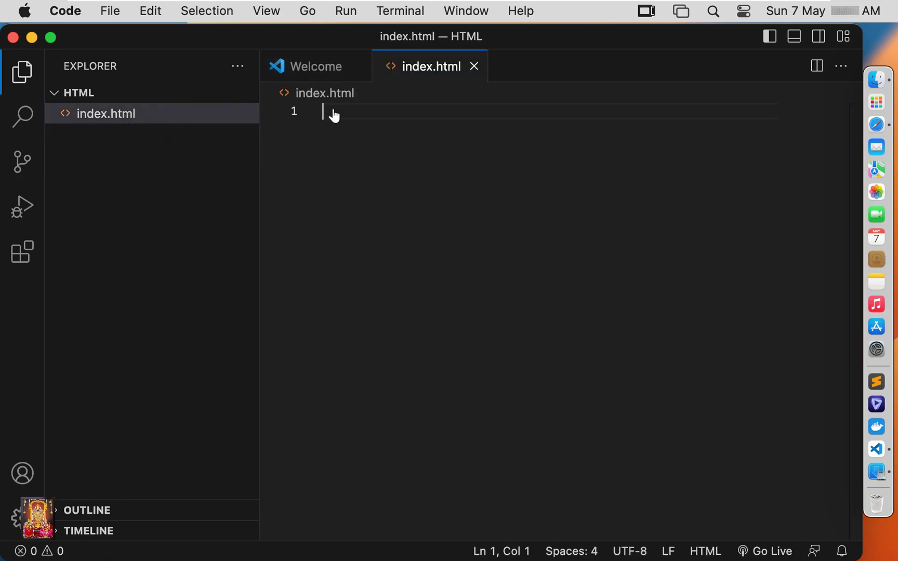
# Paste the three-heading welcome page into index.html and preview it with Live Server in Safari
pyautogui.rightClick(334, 110)
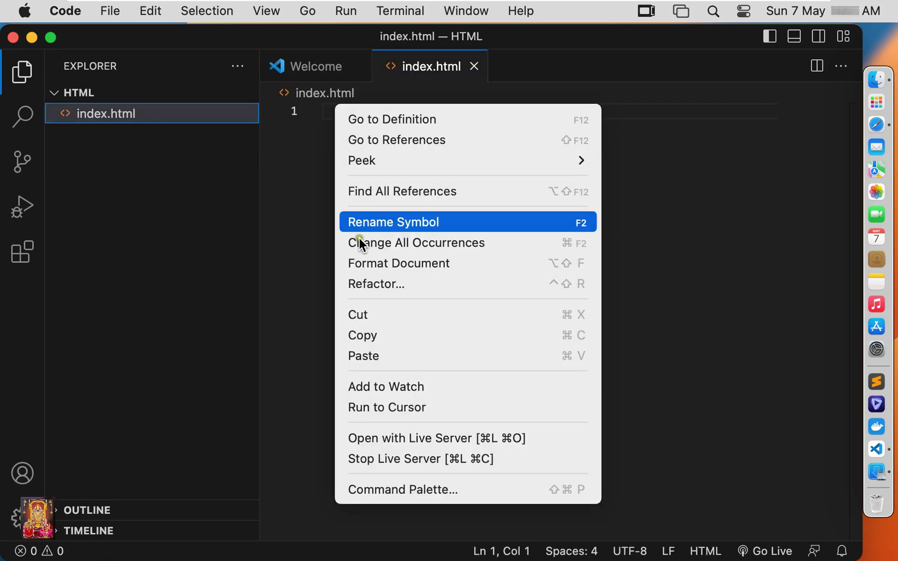
pyautogui.click(374, 356)
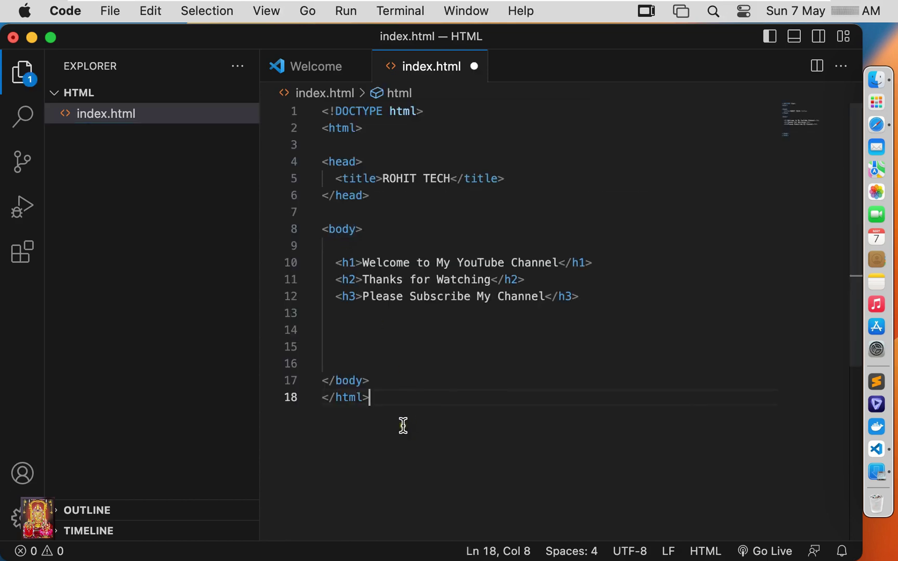
pyautogui.rightClick(461, 421)
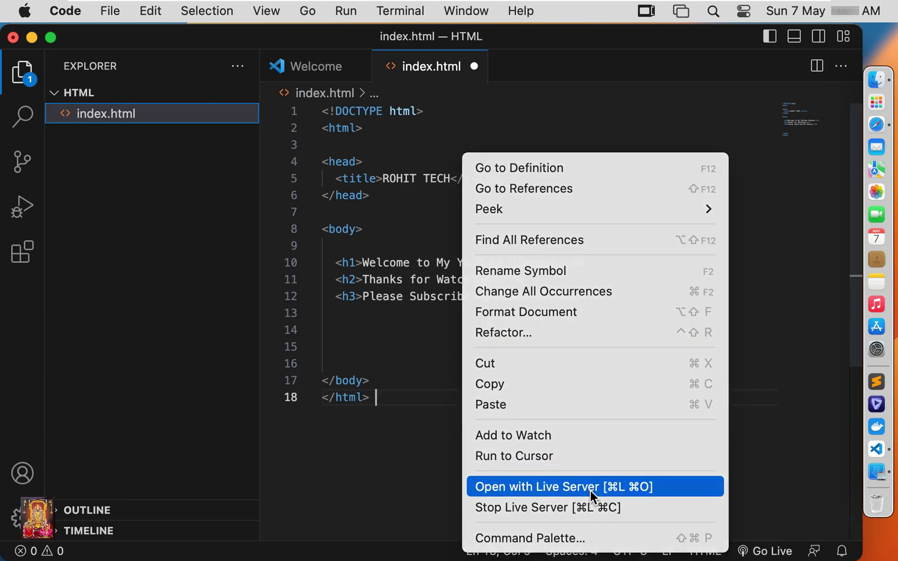
pyautogui.click(590, 491)
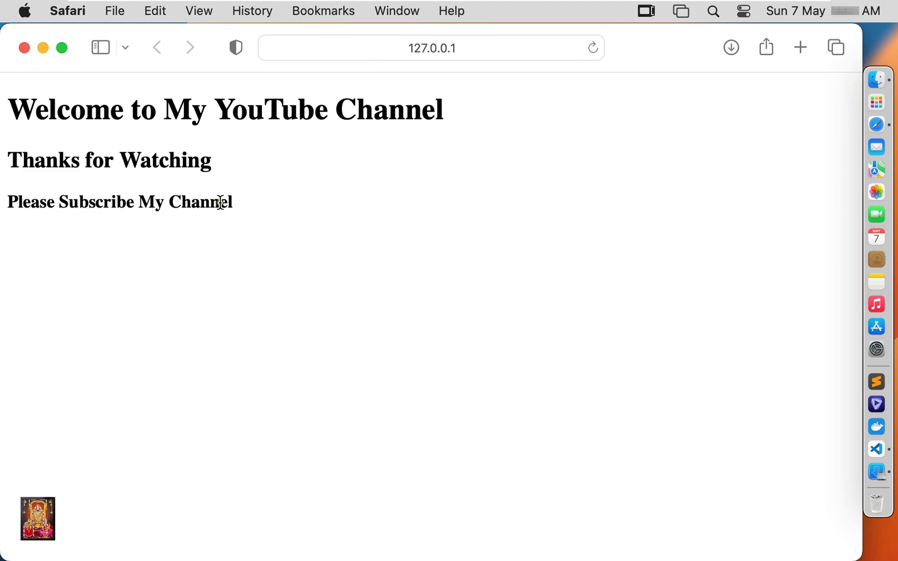
# Close the Safari preview window and the Visual Studio Code window
pyautogui.click(24, 48)
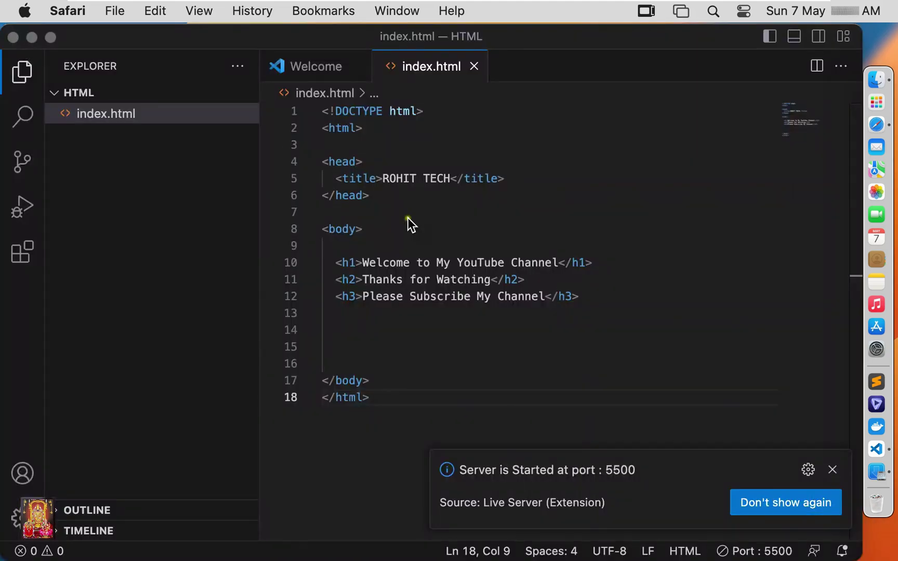
pyautogui.click(501, 409)
pyautogui.click(13, 37)
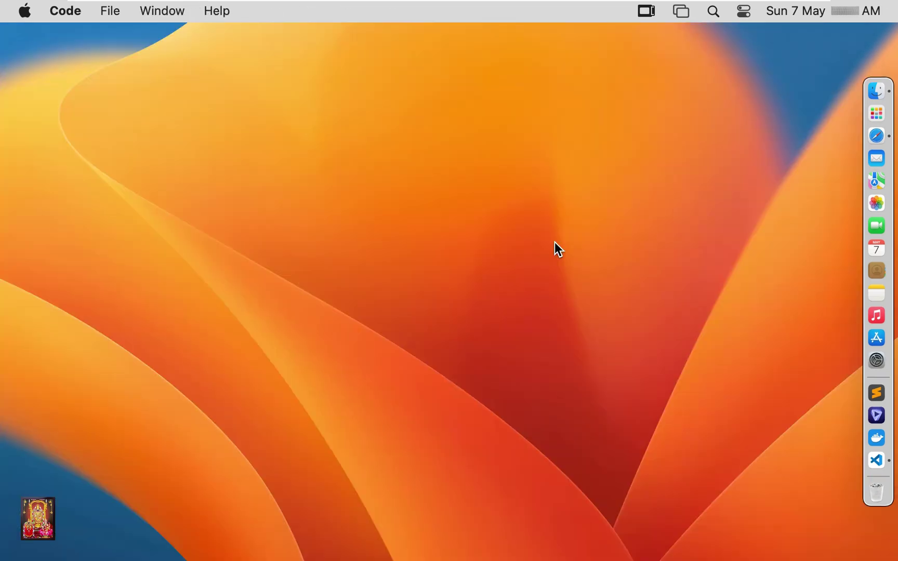
# Quit Visual Studio Code completely with Cmd+Q
pyautogui.press('super+q')
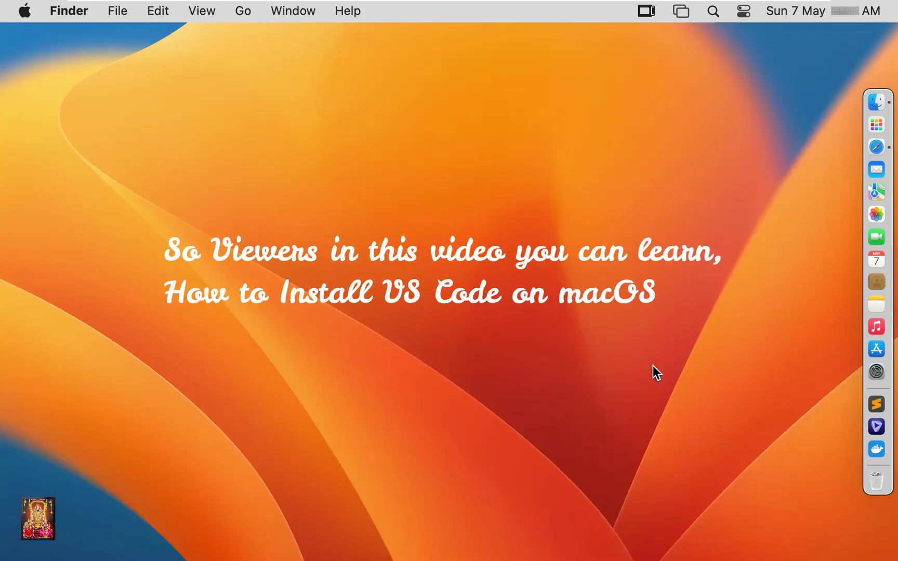